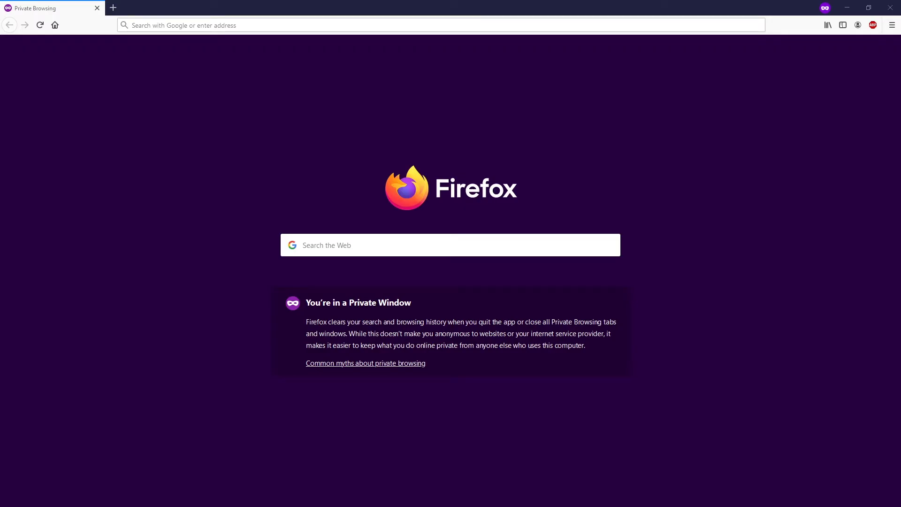
Step: Load the pfSense router page at 192.168.22.1
click(315, 25)
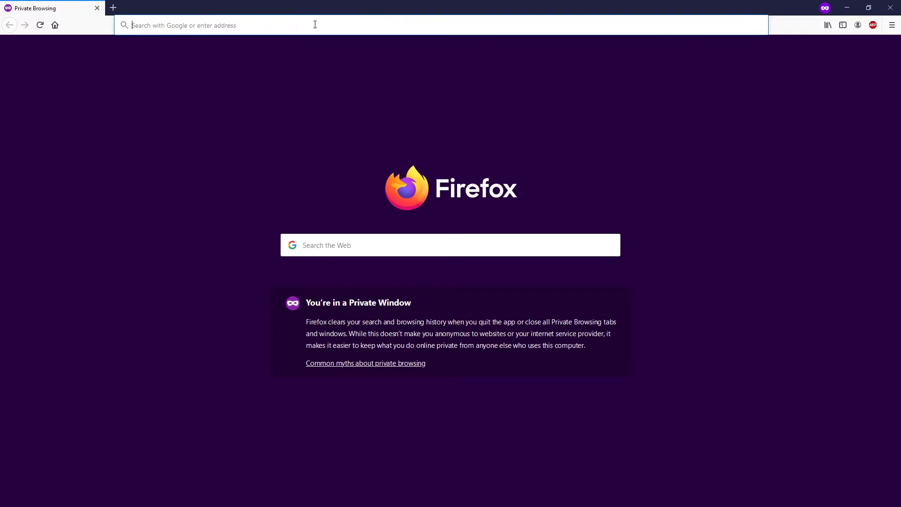
text(192)
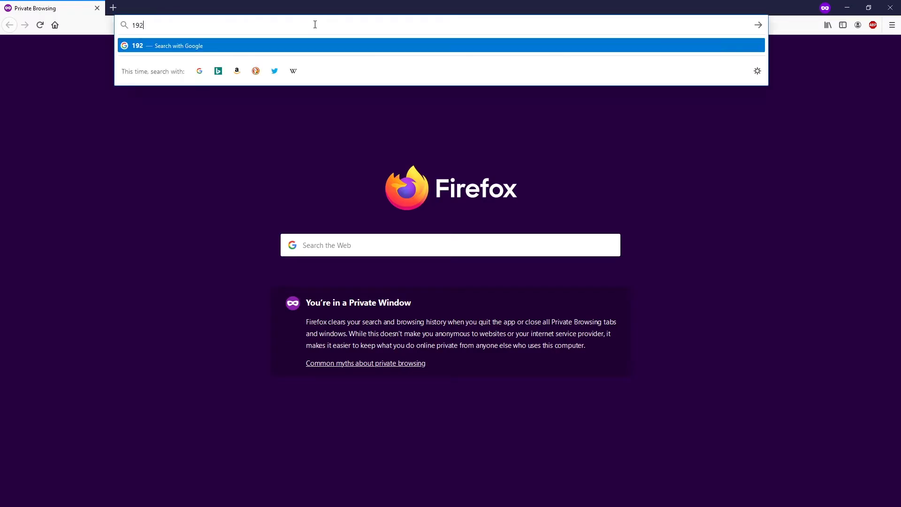
text(.168.22.1)
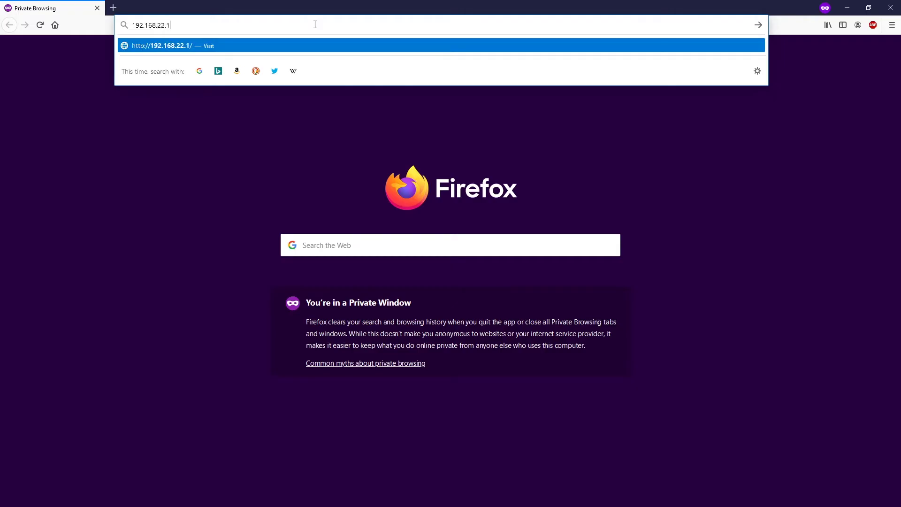
key(Return)
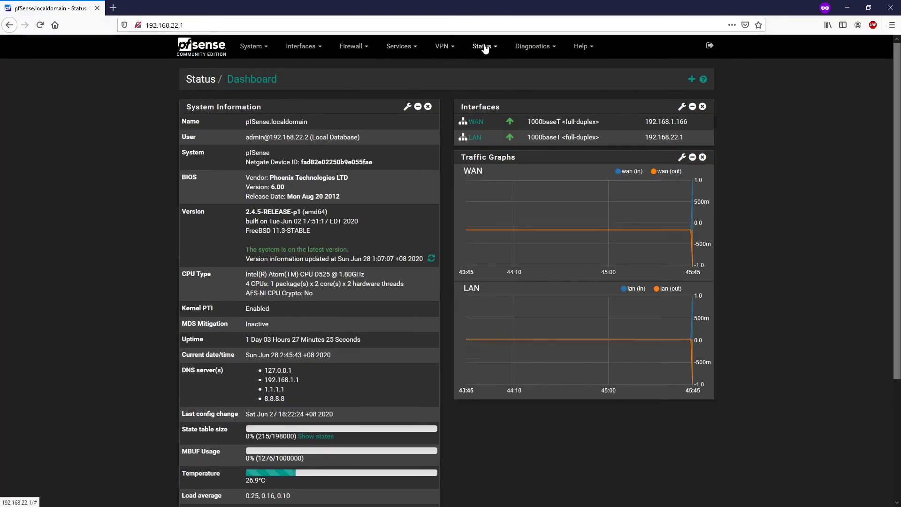
Step: Show Status > DHCP Leases and select the TL-SG108E hostname and its IP 192.168.22.11
click(482, 46)
click(491, 109)
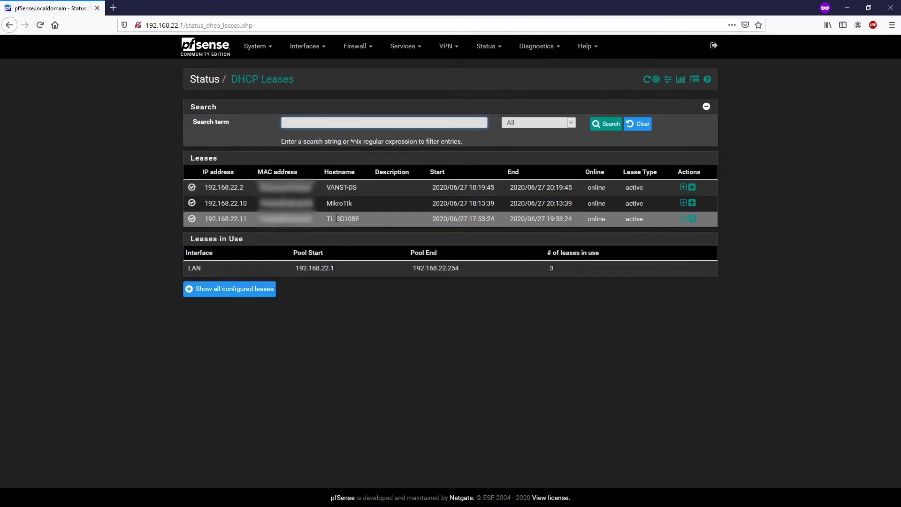
drag(361, 220, 328, 221)
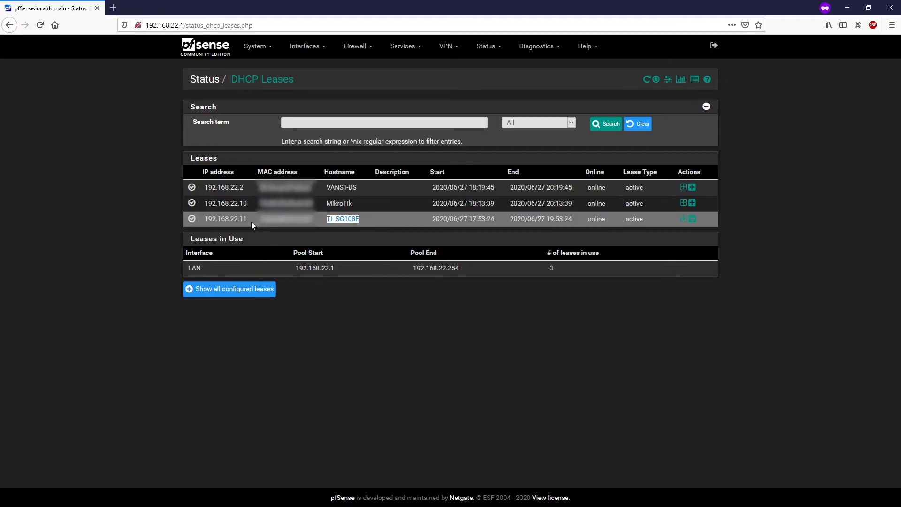
drag(249, 220, 204, 221)
key(ctrl+c)
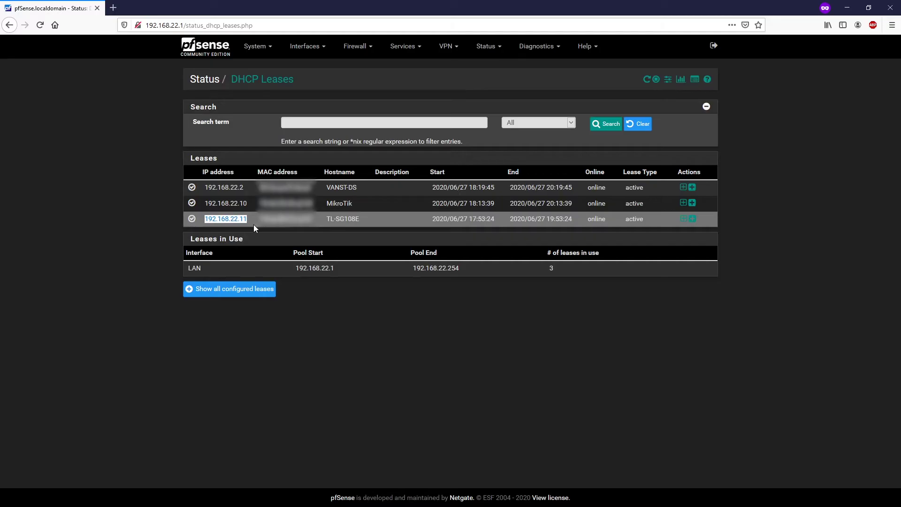
click(112, 8)
Step: Paste 192.168.22.11 to load the switch login page and dismiss the autofill suggestion
key(ctrl+v)
key(Return)
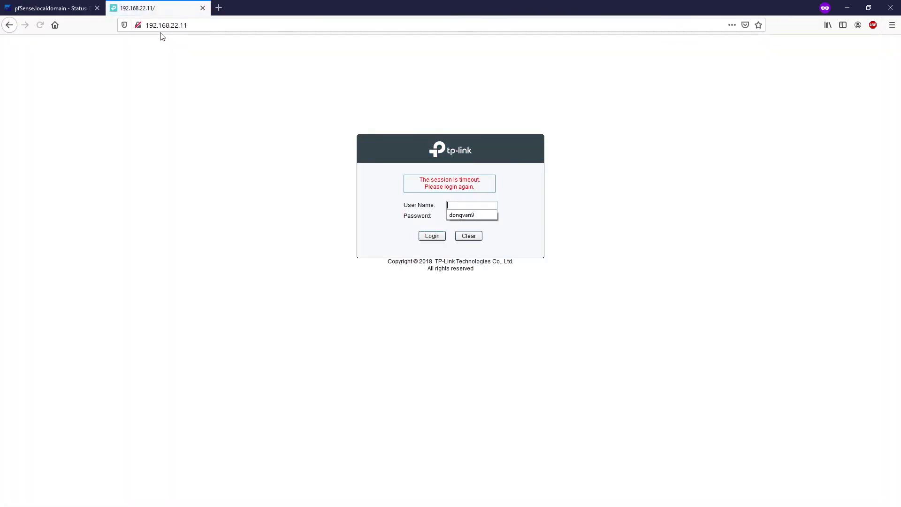
click(520, 85)
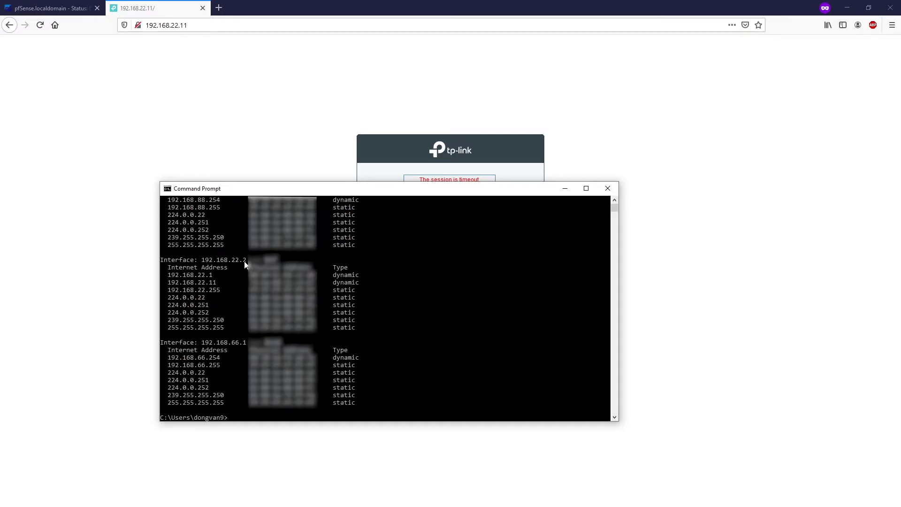
Step: In the arp -a output, mark interface 192.168.22.2, gateway 192.168.22.1, switch 192.168.22.11 and its MAC
drag(246, 261, 205, 264)
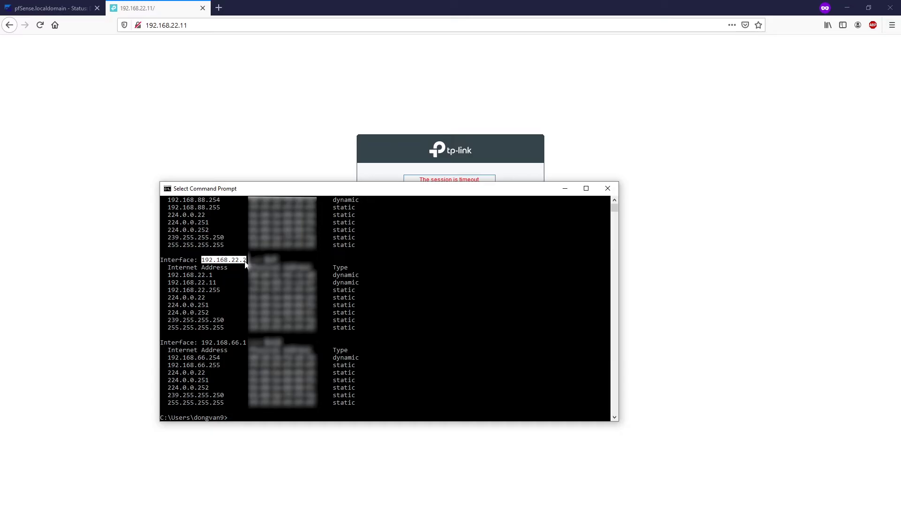
drag(212, 276, 170, 278)
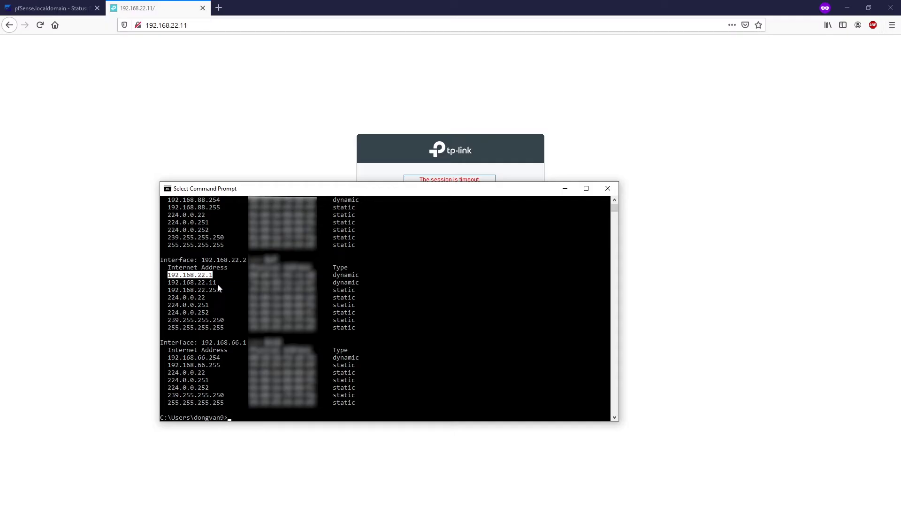
drag(219, 283, 170, 287)
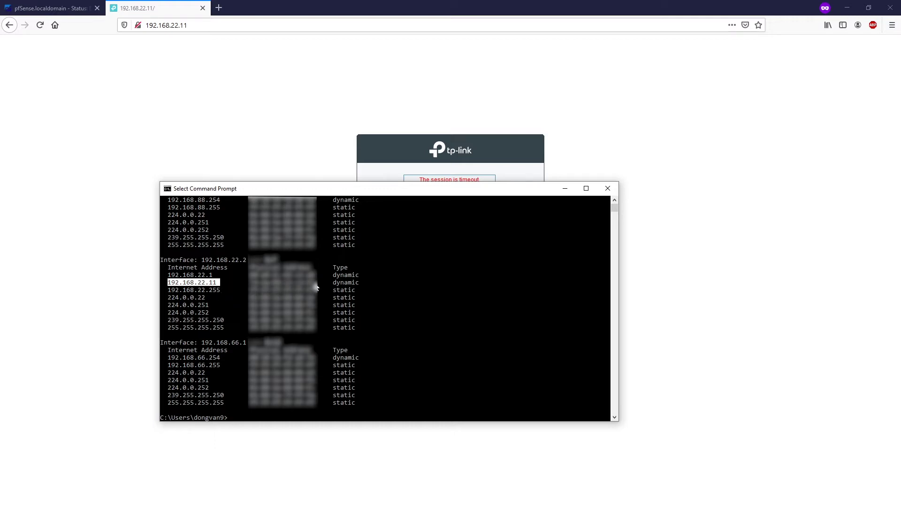
drag(318, 282, 247, 283)
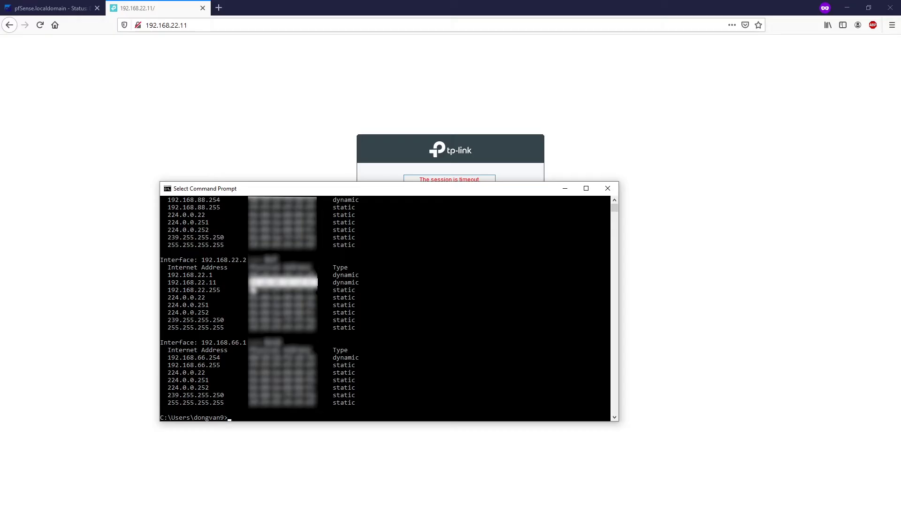
key(alt+Tab)
Step: Enter the switch's username and password to log in
click(459, 204)
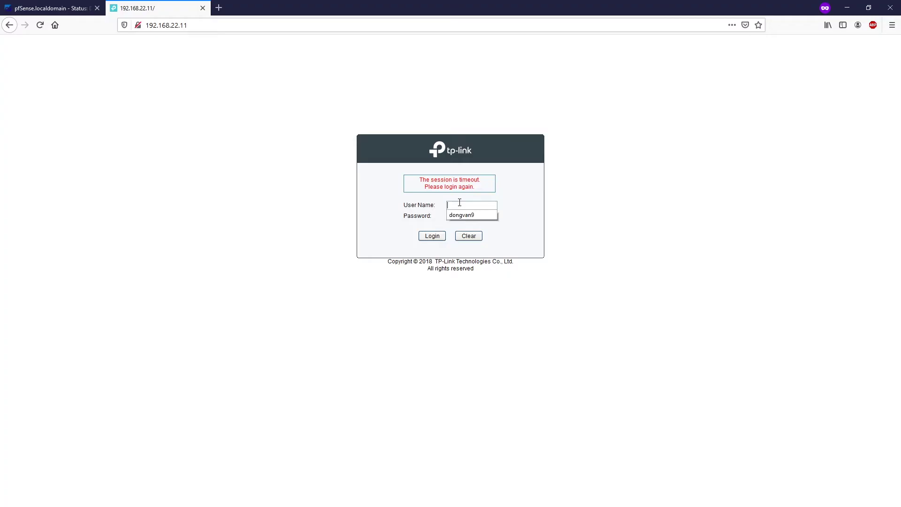
key(Tab)
key(Return)
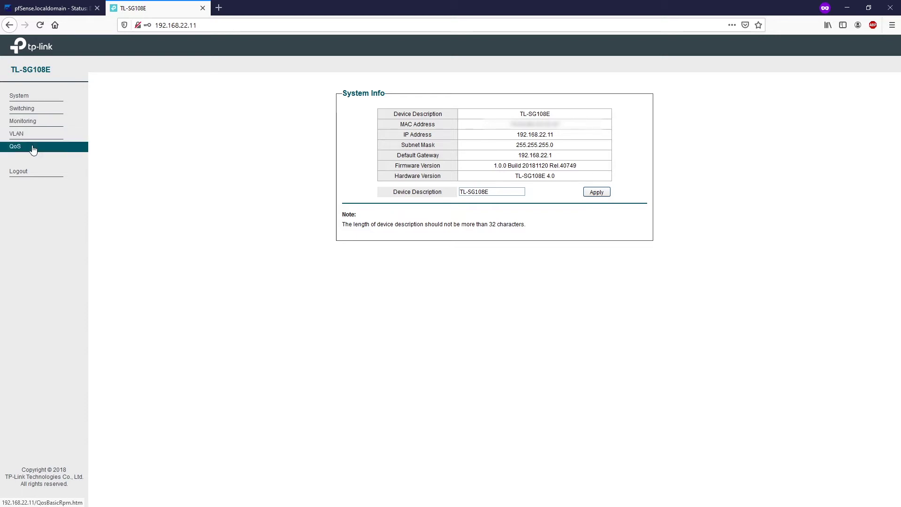
Step: Expand System, reload System Info and select the Device Description value
click(41, 101)
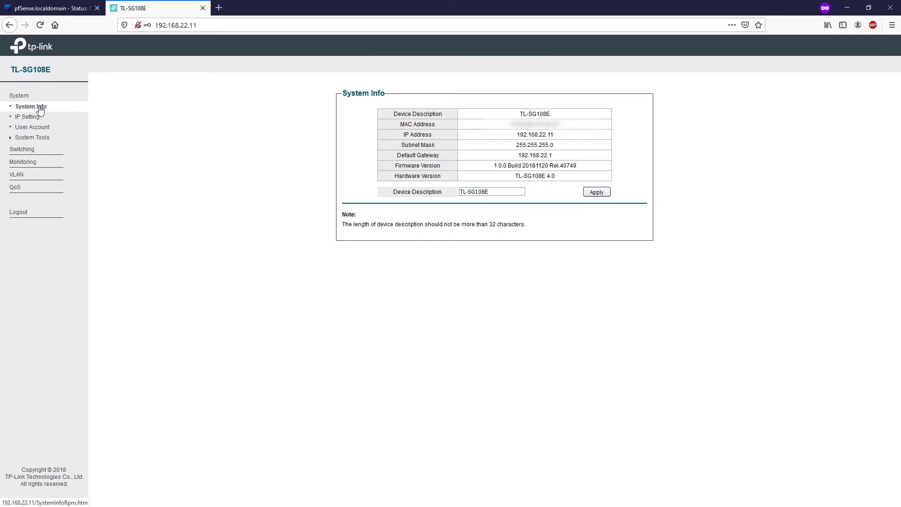
click(40, 108)
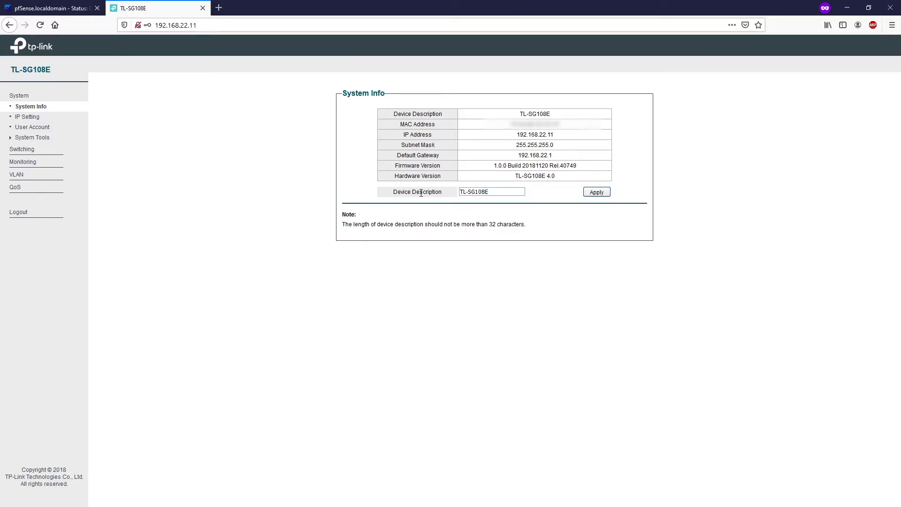
drag(490, 192, 458, 192)
Step: View IP Setting (DHCP, 192.168.22.11, 255.255.255.0, gateway 192.168.22.1), then go to User Account
click(28, 116)
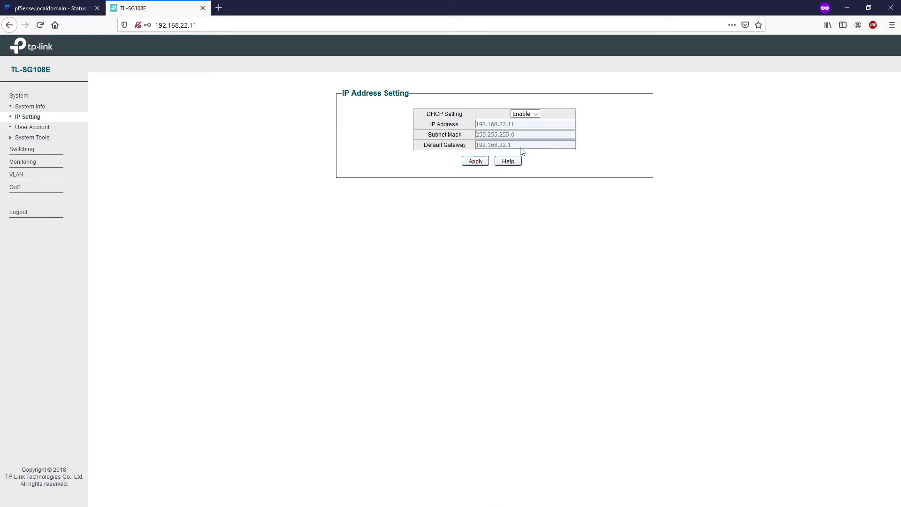
click(32, 127)
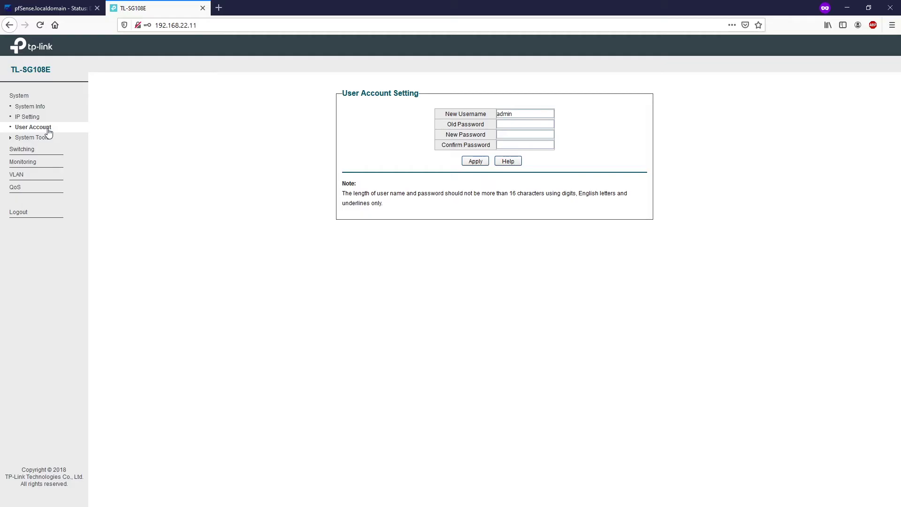
Step: Review the Backup and Restore page under System Tools, then go to System Reboot
click(32, 138)
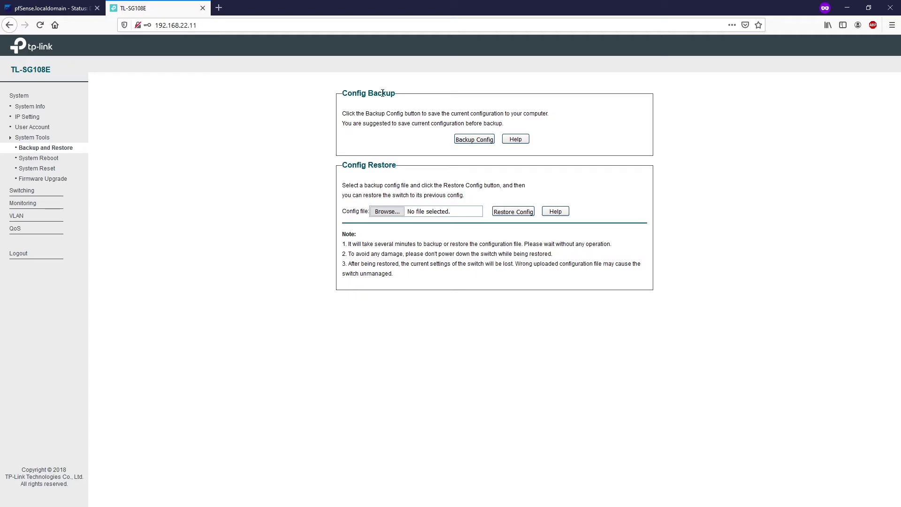
click(47, 158)
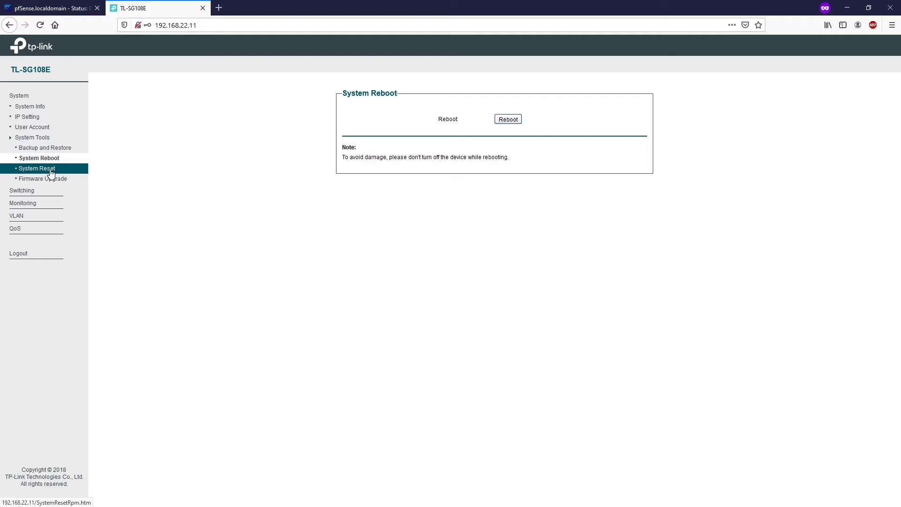
Step: Look over System Reset and Firmware Upgrade, then select the hardware version on System Info
click(52, 170)
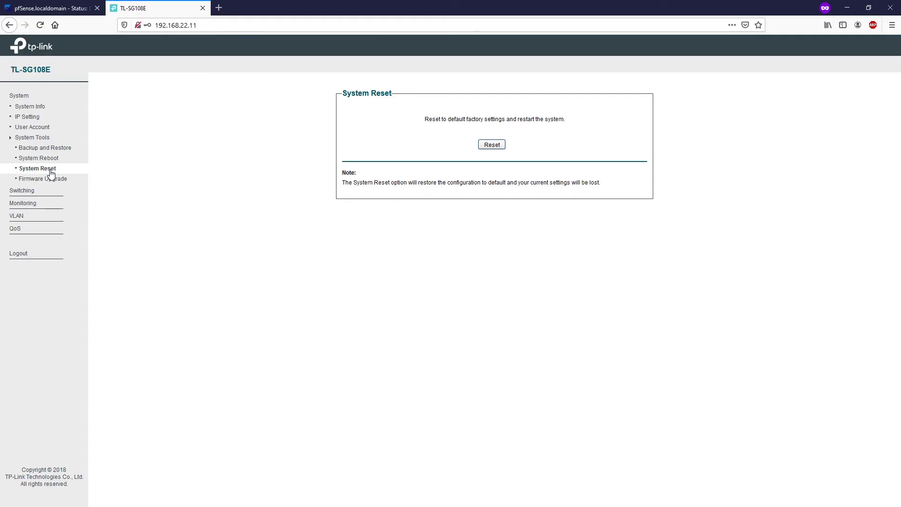
click(51, 177)
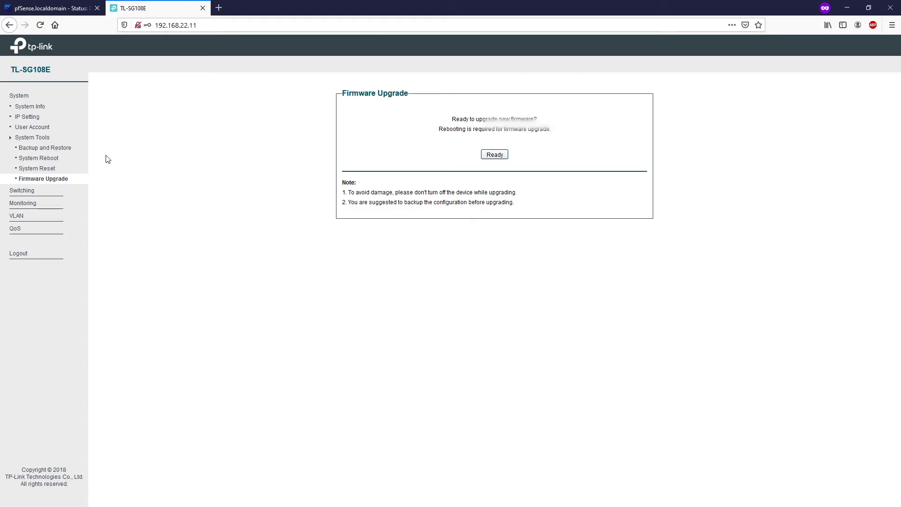
click(41, 112)
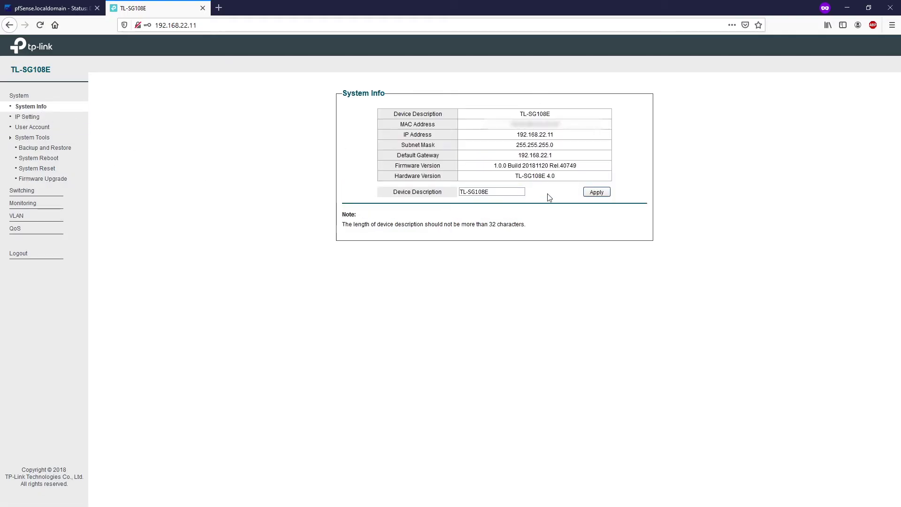
drag(567, 177, 515, 178)
click(564, 181)
Step: Open Port Setting under Switching and select Port 1 to view its settings
click(37, 191)
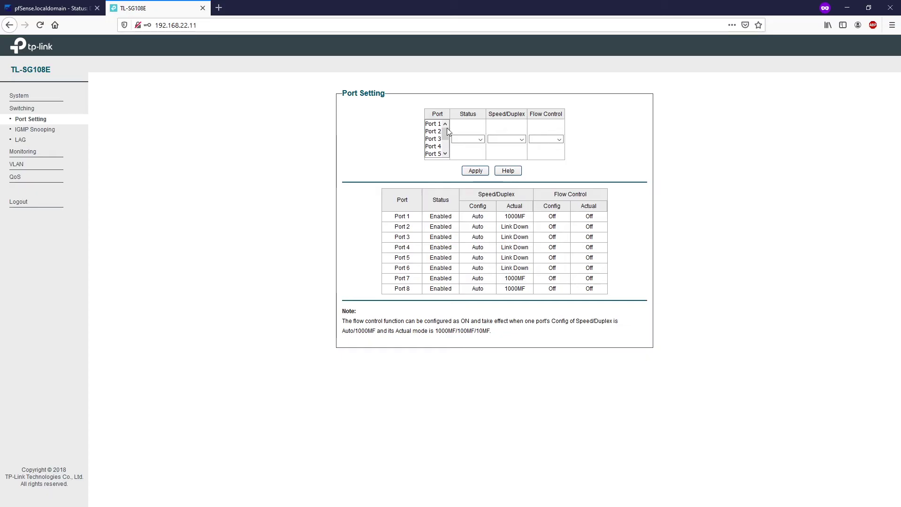
click(433, 124)
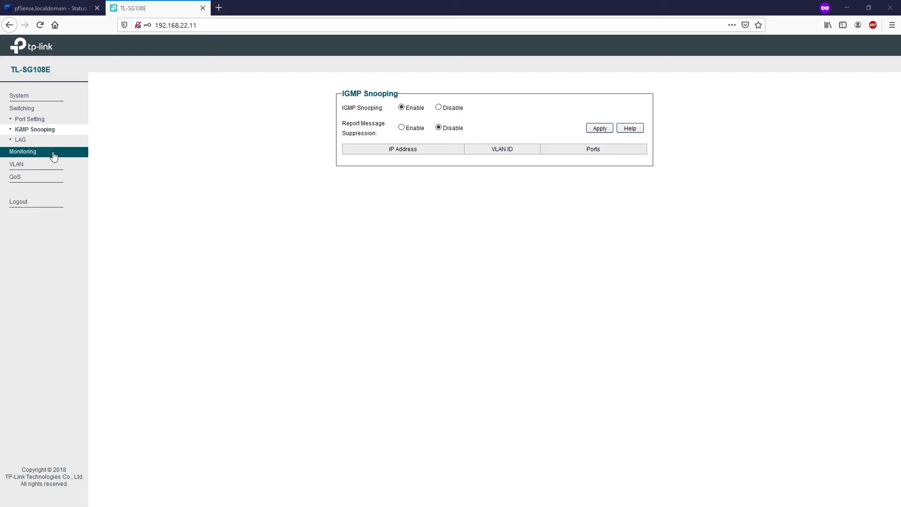
Step: On the LAG page, assign Port 1 and Port 2 to group LAG 1 and apply
click(19, 139)
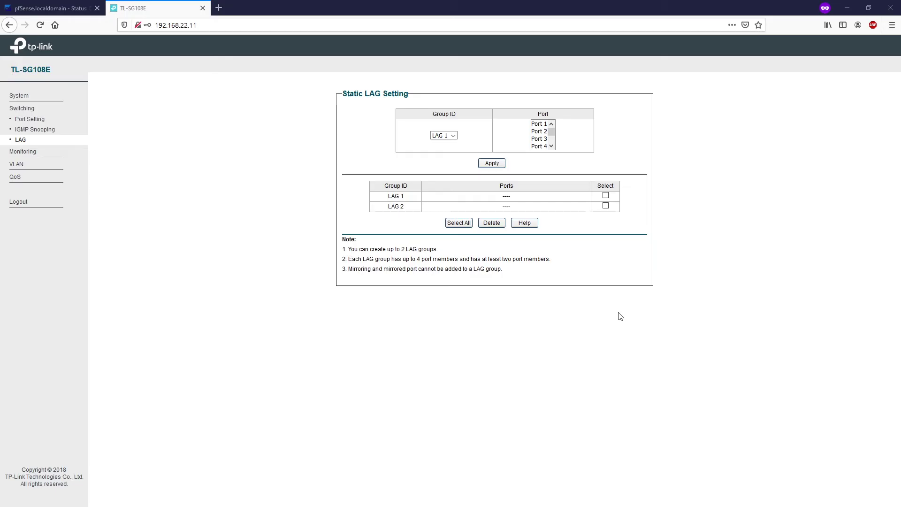
click(442, 136)
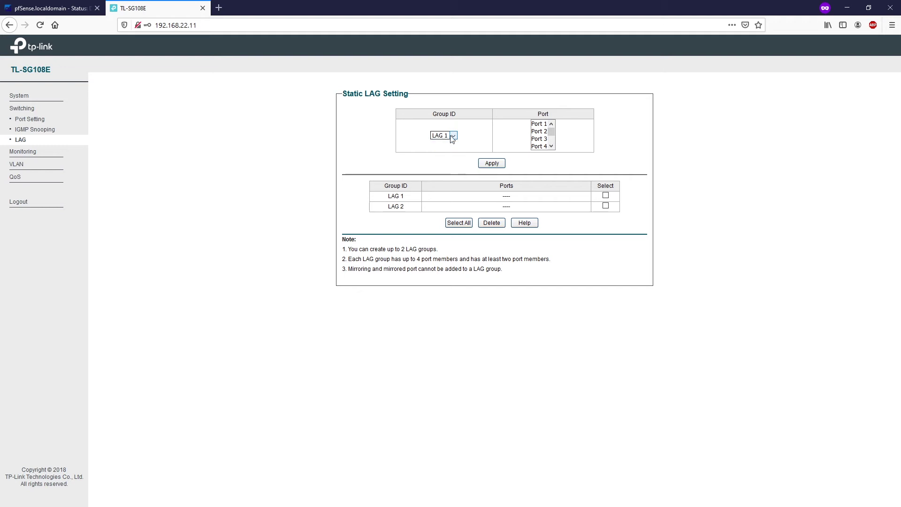
click(539, 124)
ctrl+click(540, 131)
click(492, 164)
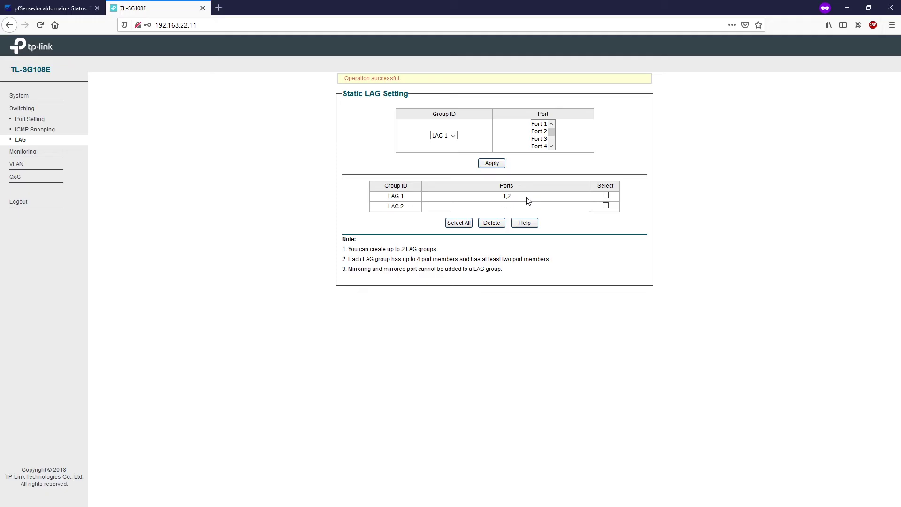
click(22, 151)
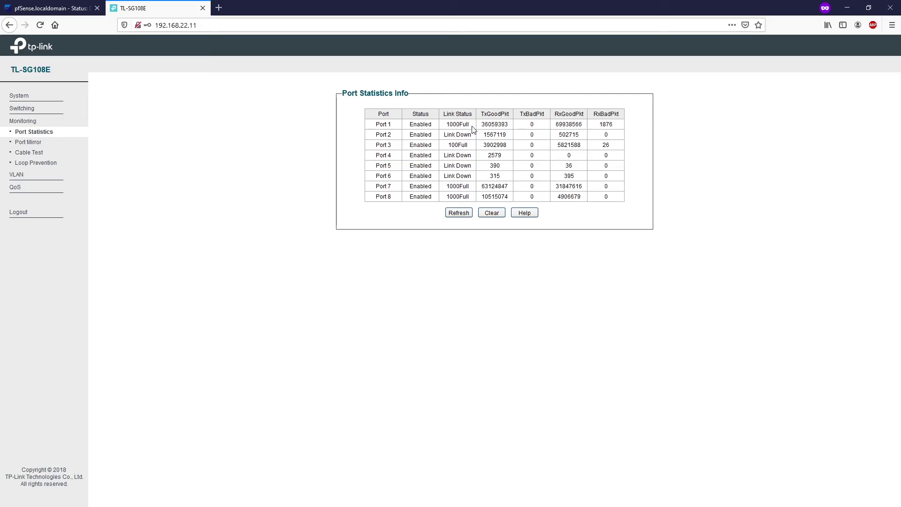
drag(469, 125, 448, 124)
drag(483, 135, 508, 138)
click(31, 143)
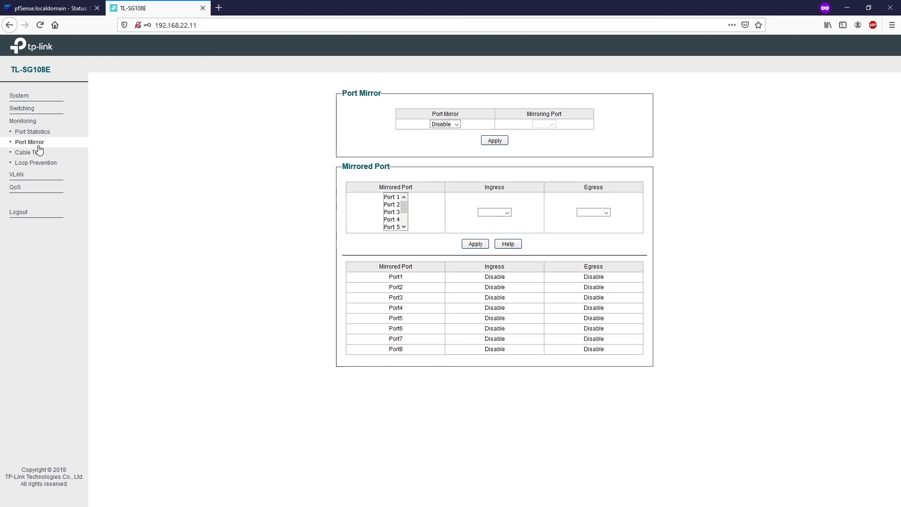
Step: Go to the Cable Test page listing ports 1–8
click(33, 152)
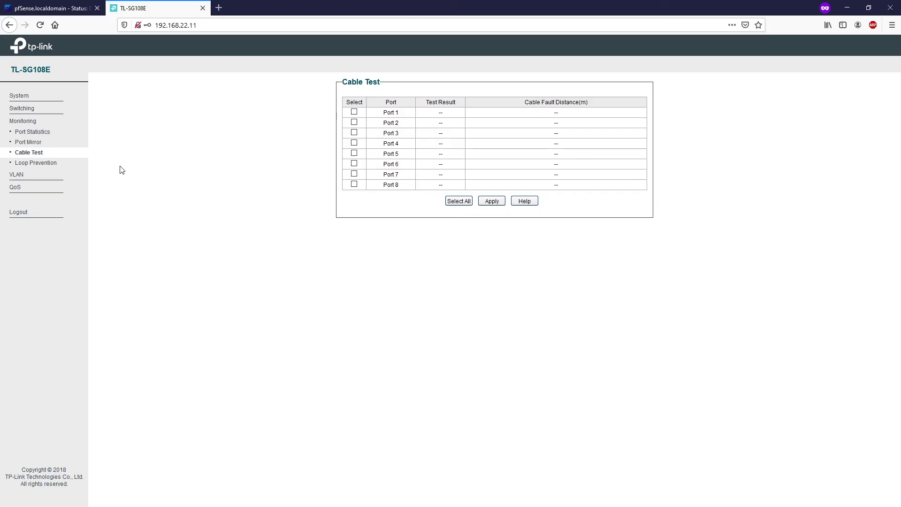
Step: View the enabled Loop Prevention settings, then the MTU VLAN configuration with uplink port 1
click(67, 165)
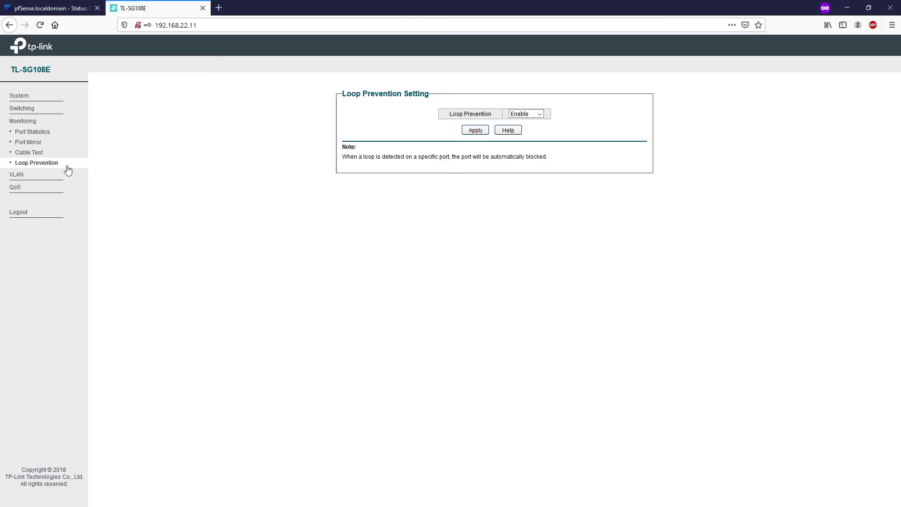
click(66, 175)
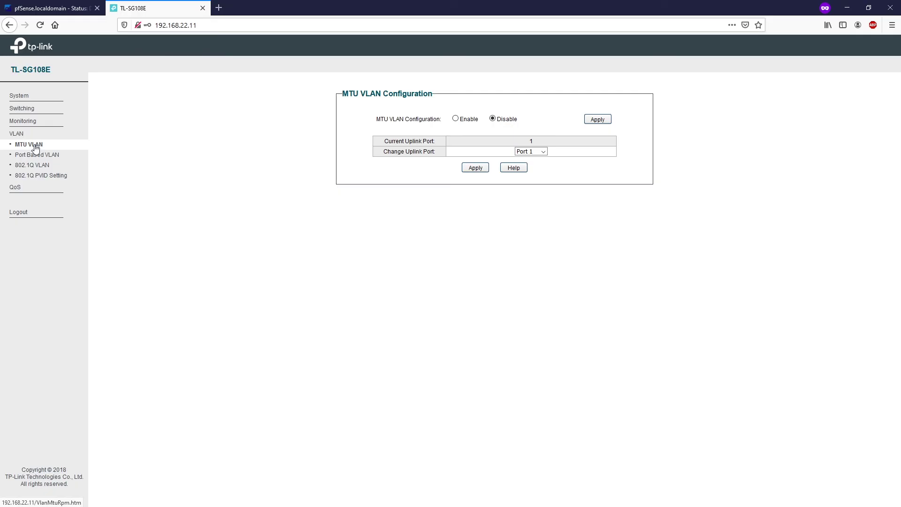
Step: Show the Port Based VLAN page with VLAN 1 on ports 1–8, then the 802.1Q VLAN page
click(60, 155)
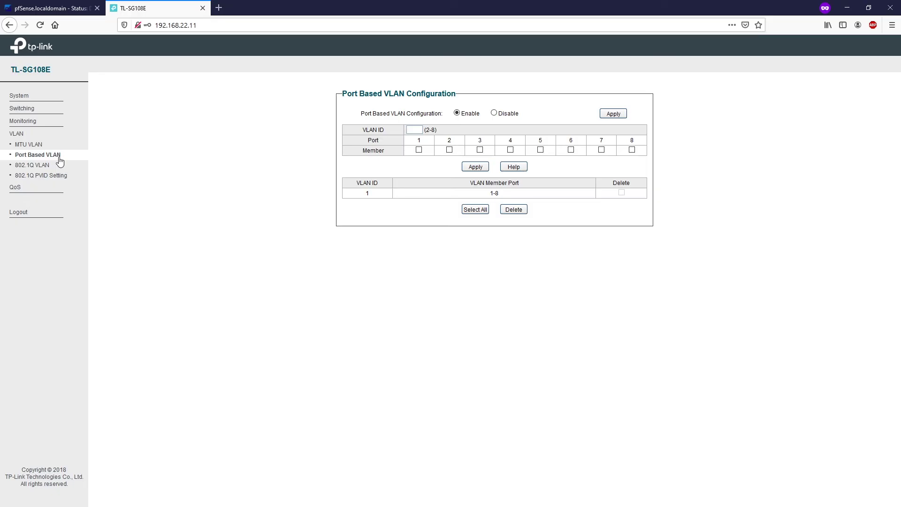
click(43, 165)
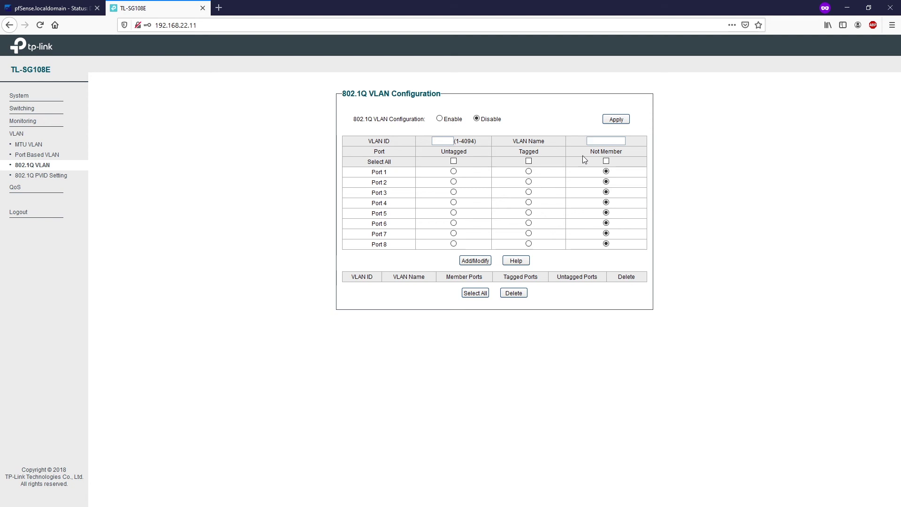
Step: Use Select All to make all eight ports VLAN members, then view the 802.1Q PVID settings
click(454, 161)
click(41, 175)
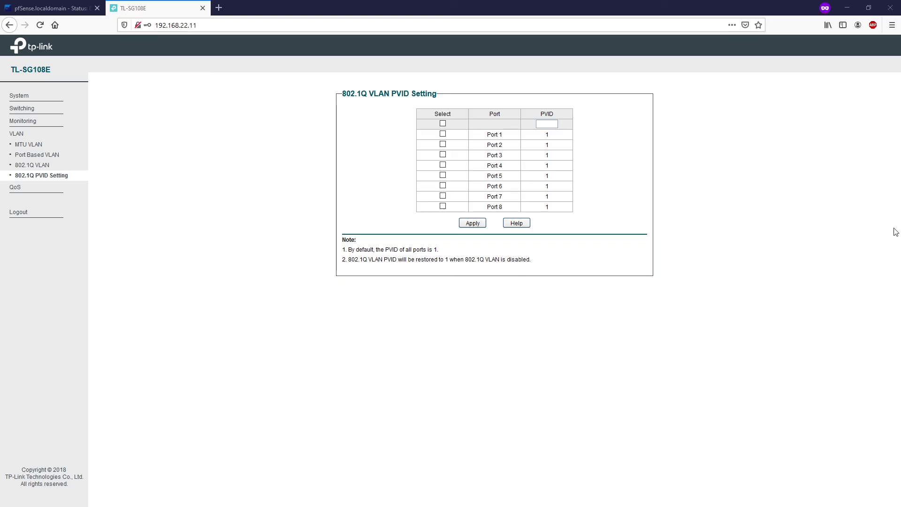
Step: Move to the QoS Basic page, where QoS Mode is DSCP/802.1P Based
click(28, 187)
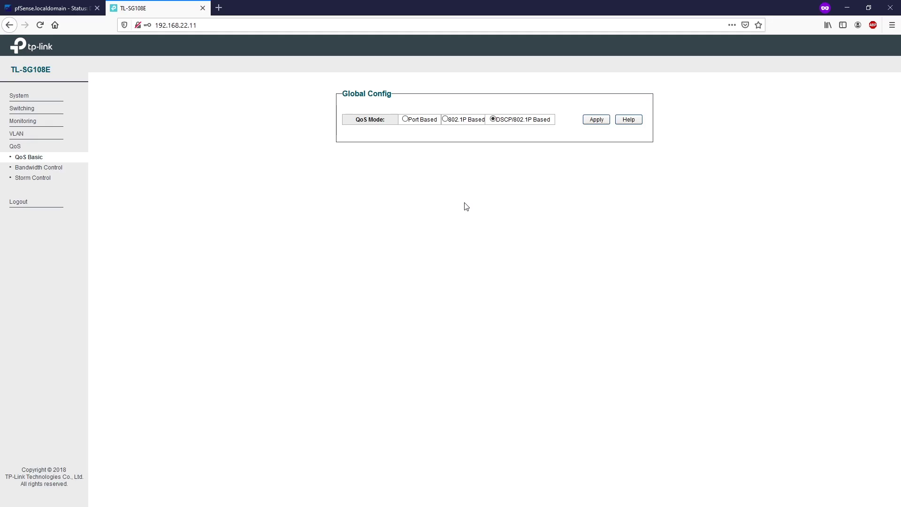
Step: Try Port Based QoS mode, check the four priority levels keeping 1(Lowest), then revert to DSCP/802.1P
click(405, 120)
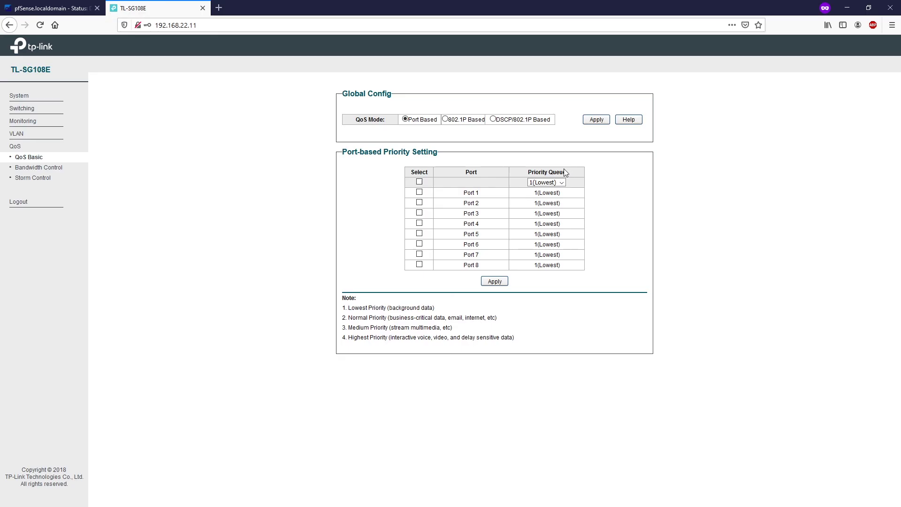
click(551, 183)
click(551, 185)
click(562, 185)
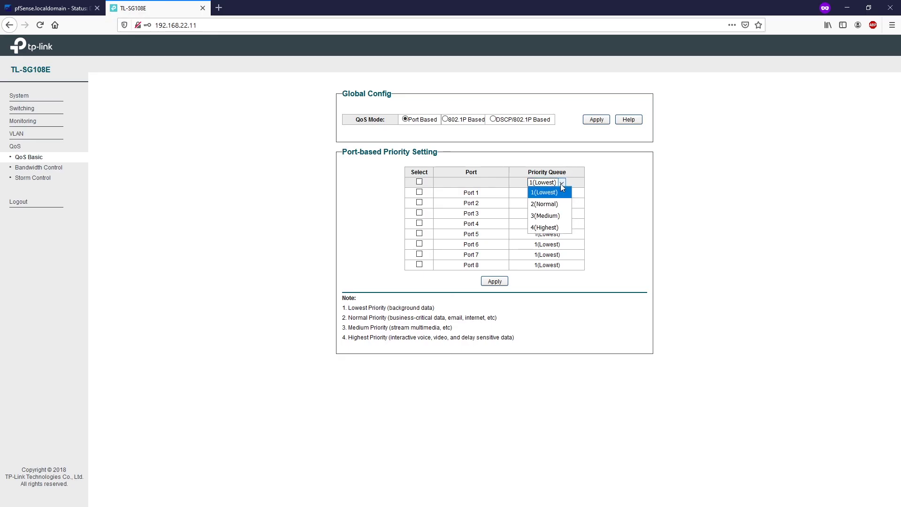
click(493, 149)
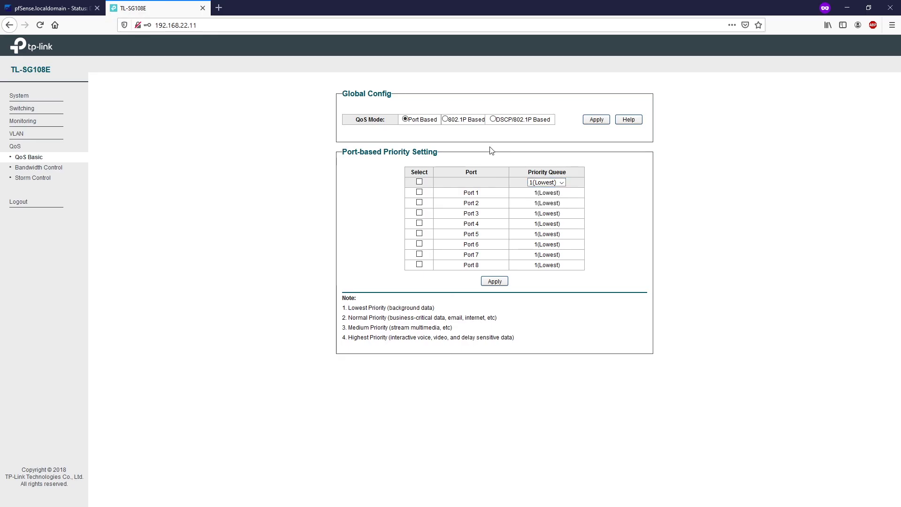
click(493, 120)
Step: View Bandwidth Control with every port Unlimited, then the Storm Control settings
click(69, 169)
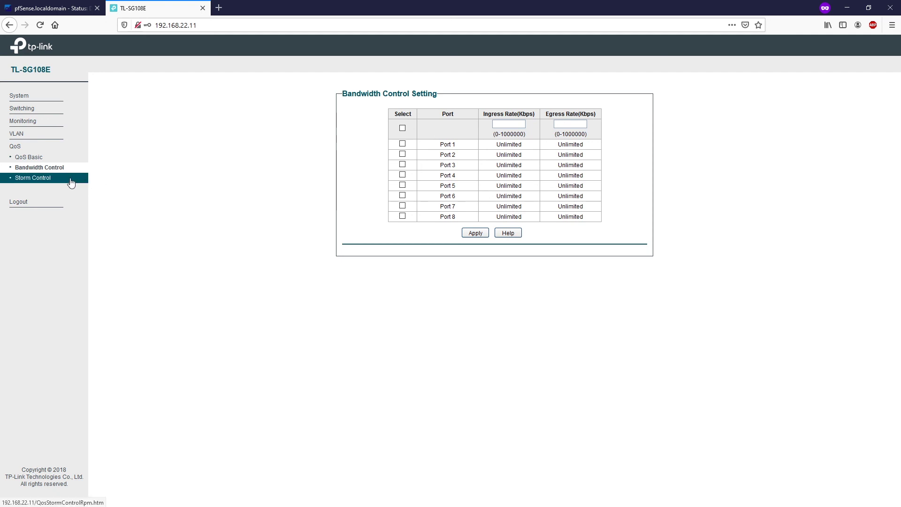
click(70, 183)
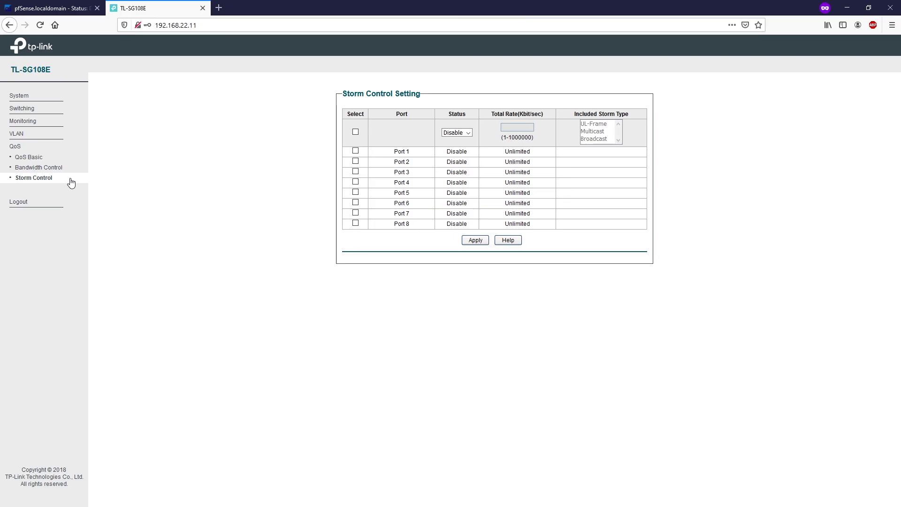